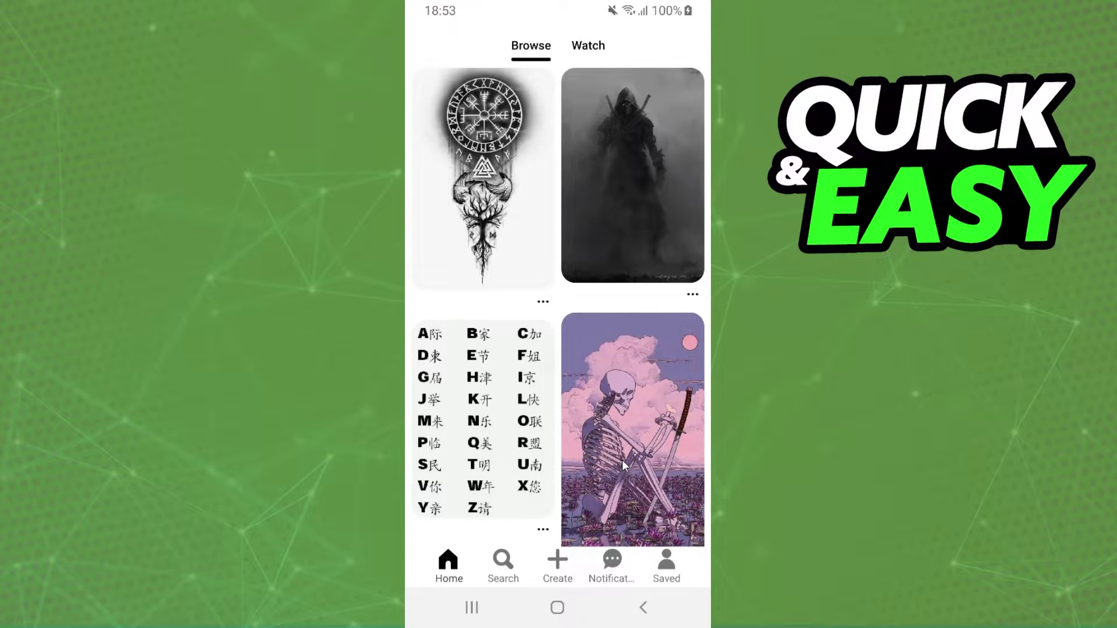
# Reopen Pinterest from the home screen and rerun the recent 'james webb space telescope' search.
pyautogui.click(559, 608)
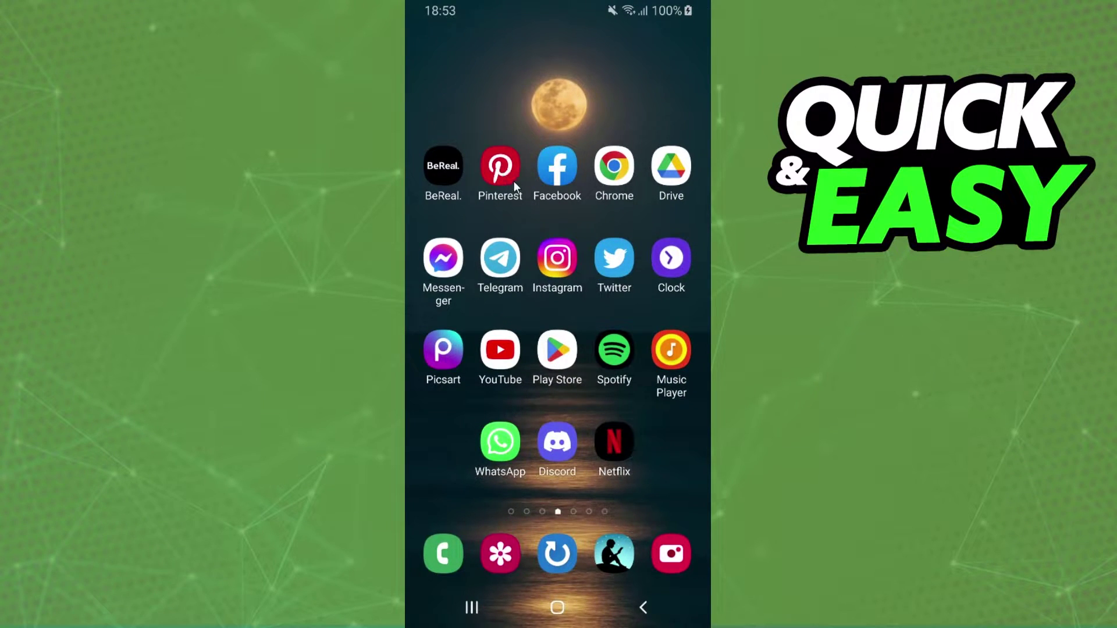
pyautogui.click(500, 174)
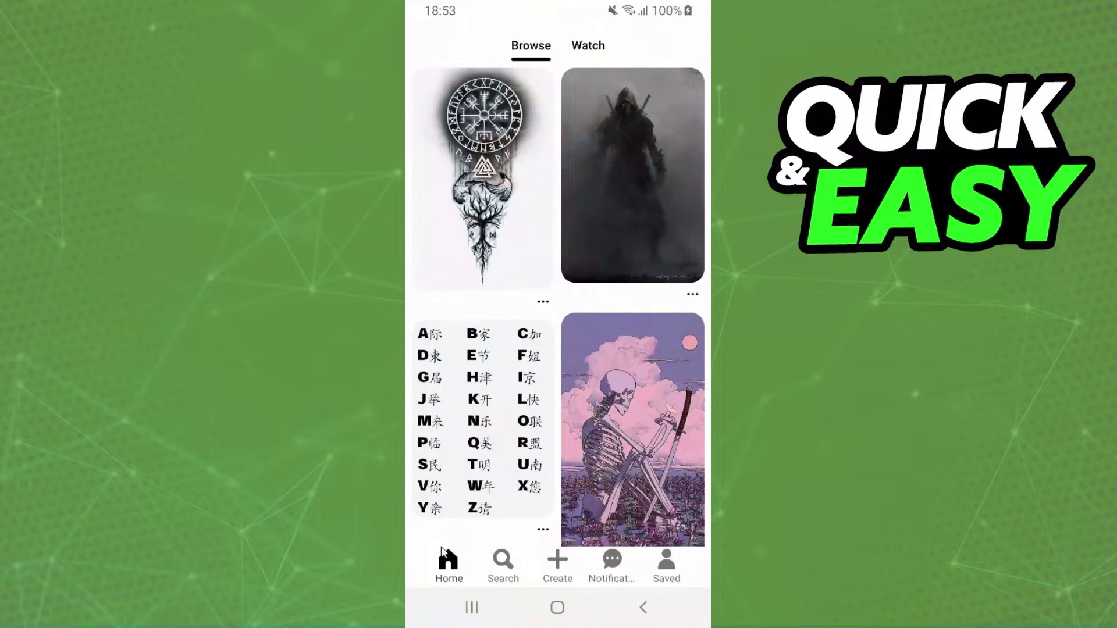
pyautogui.click(503, 563)
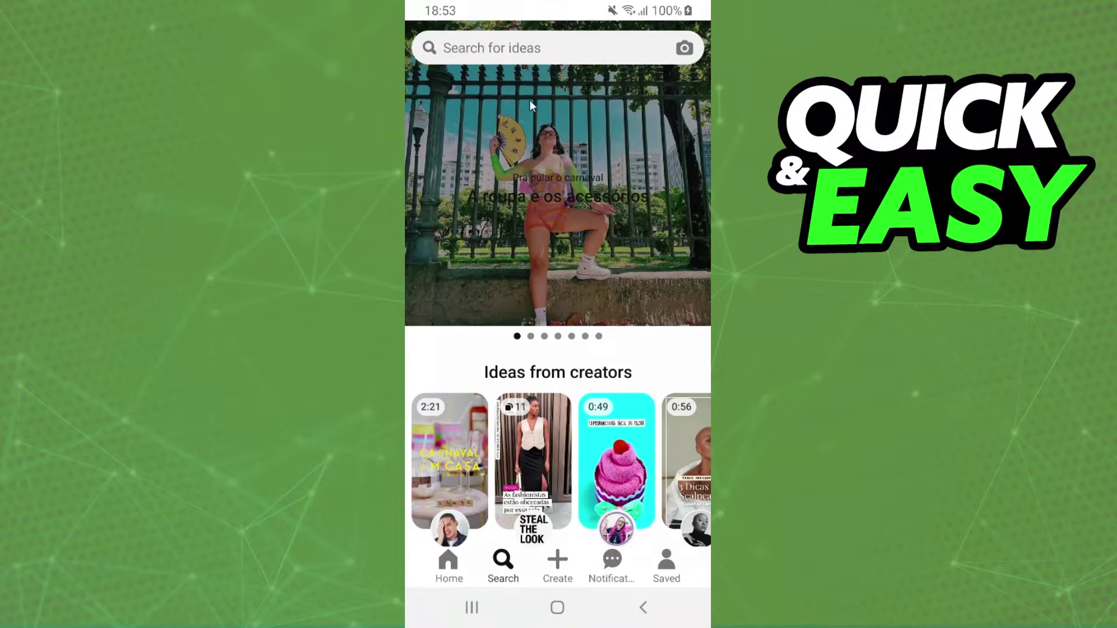
pyautogui.click(498, 47)
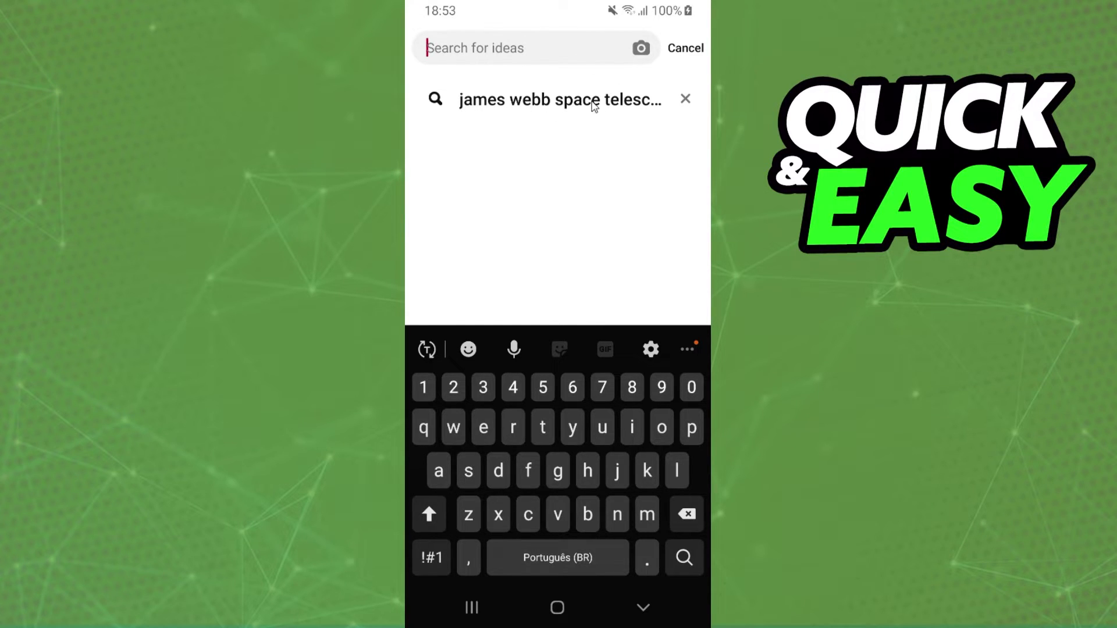
pyautogui.click(593, 105)
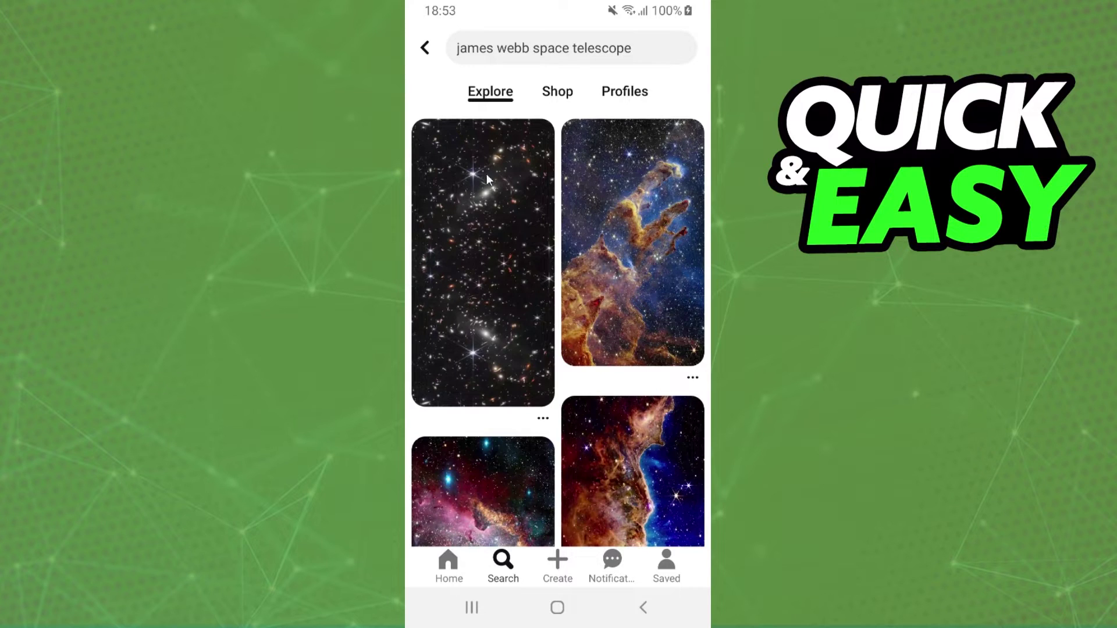
pyautogui.moveTo(565, 321); pyautogui.dragTo(570, 125)
pyautogui.moveTo(572, 402); pyautogui.dragTo(566, 168)
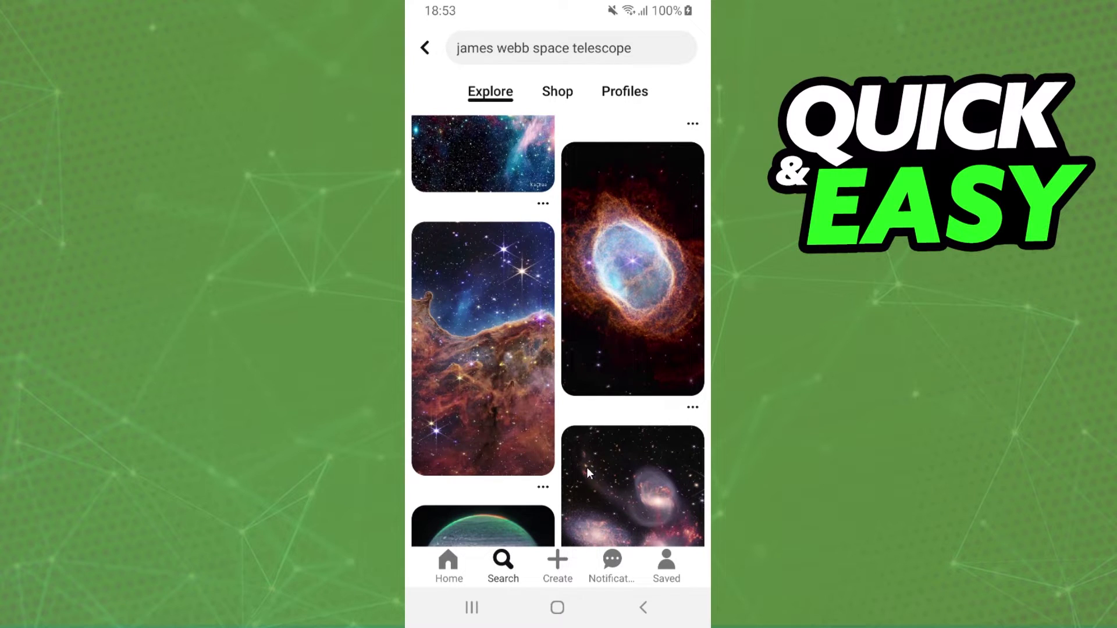
pyautogui.moveTo(587, 474); pyautogui.dragTo(573, 402)
pyautogui.moveTo(576, 149); pyautogui.dragTo(580, 262)
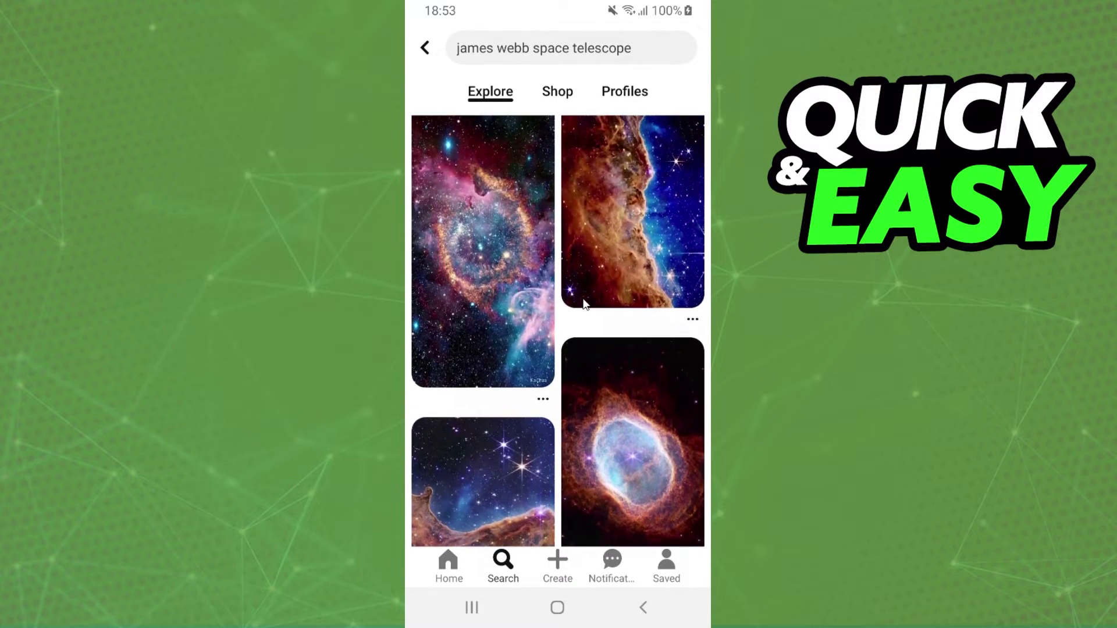
# Open the colourful helix nebula pin from the James Webb results full-screen.
pyautogui.click(656, 458)
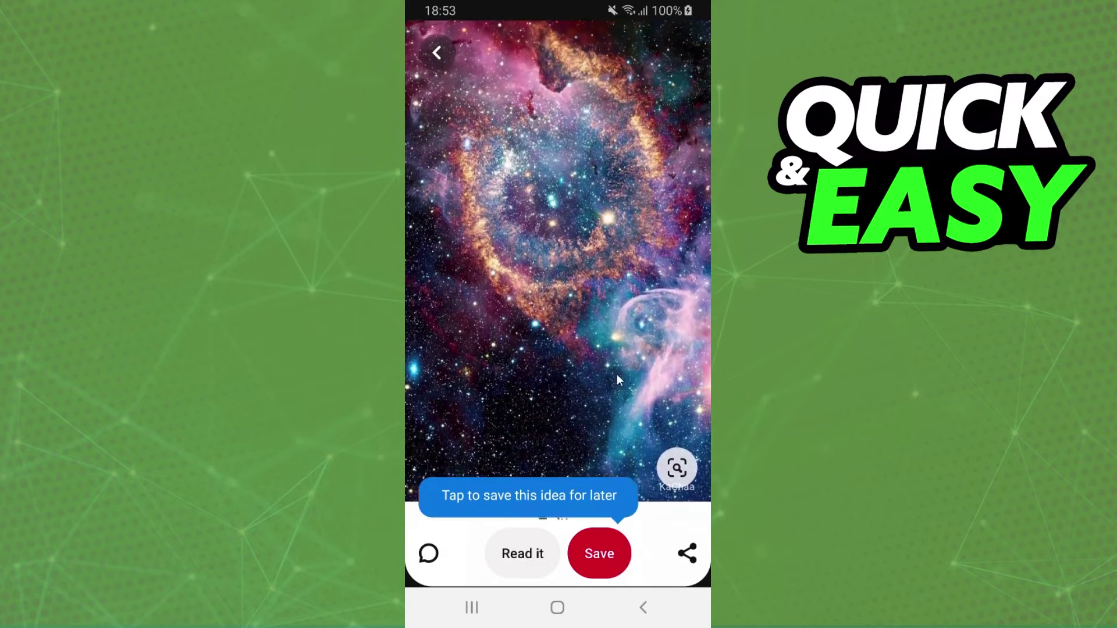
pyautogui.moveTo(637, 400); pyautogui.dragTo(610, 523)
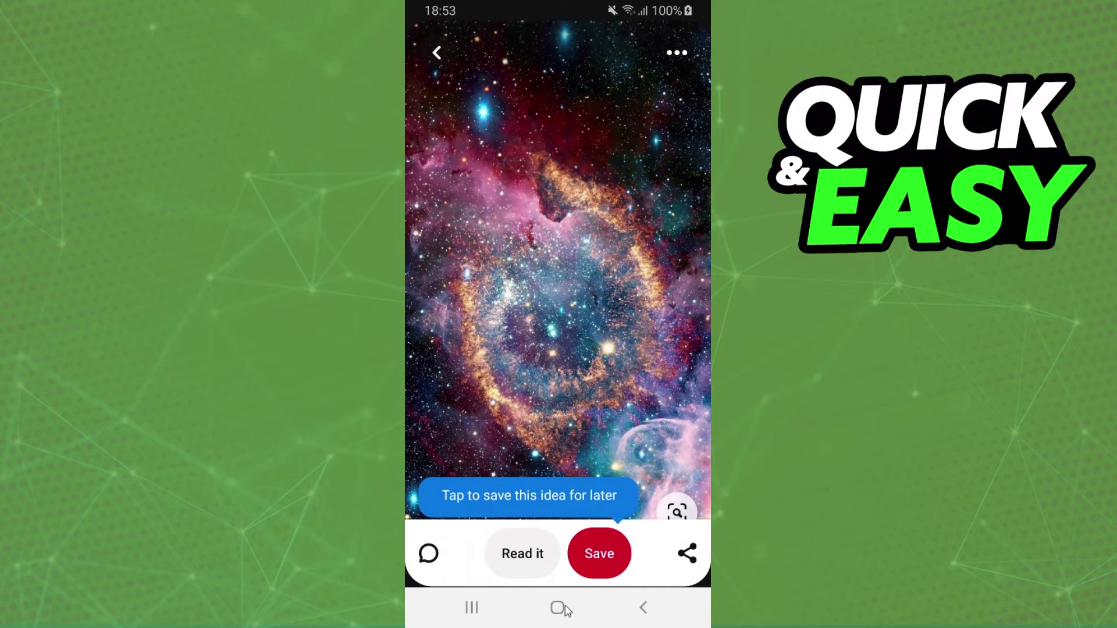
# Leave the open nebula pin and return to the Android home screen.
pyautogui.click(563, 609)
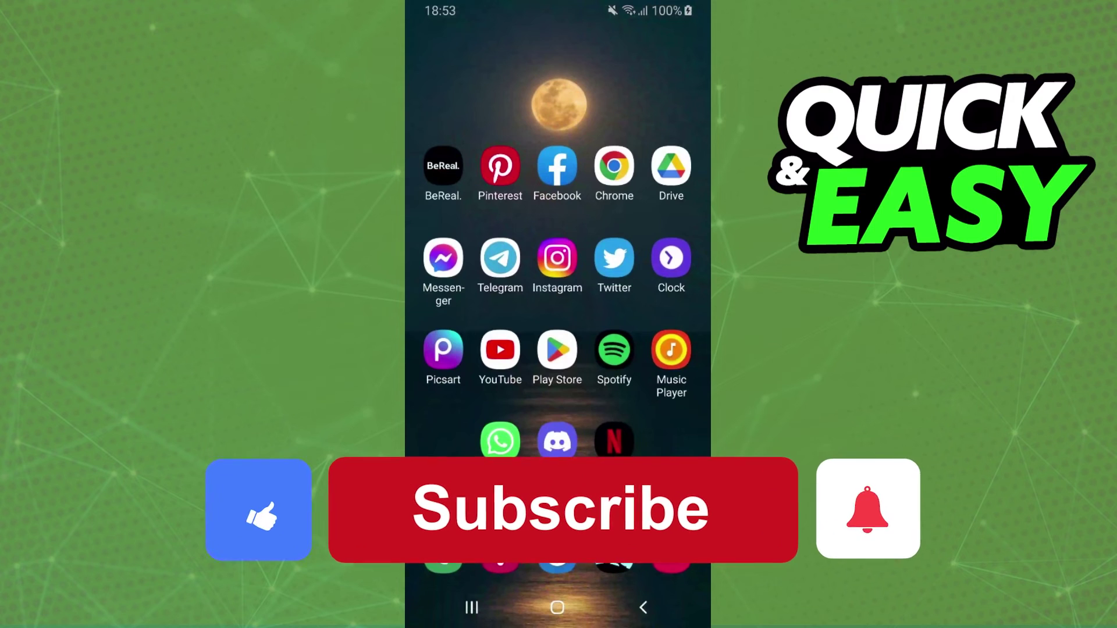